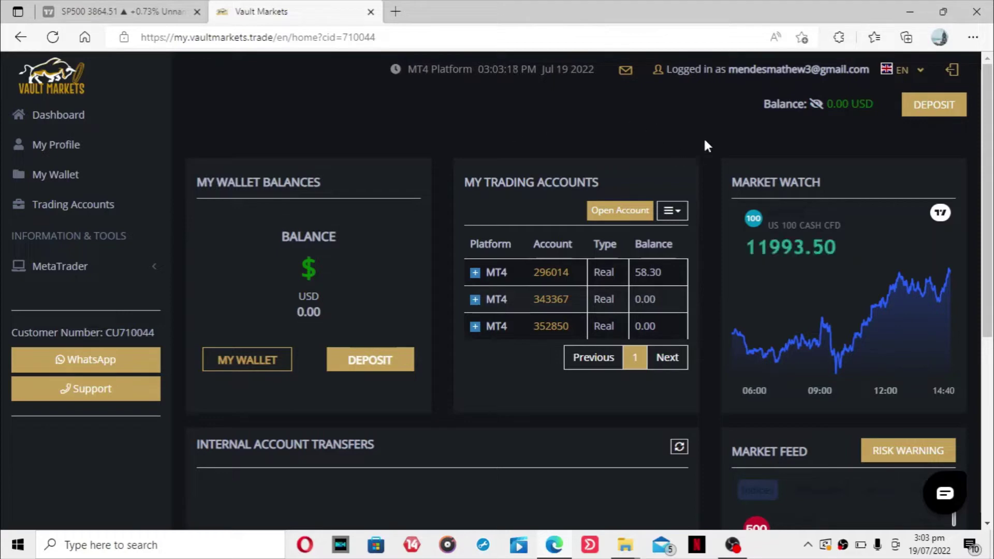
scroll(701, 137, down, 2)
scroll(702, 137, up, 2)
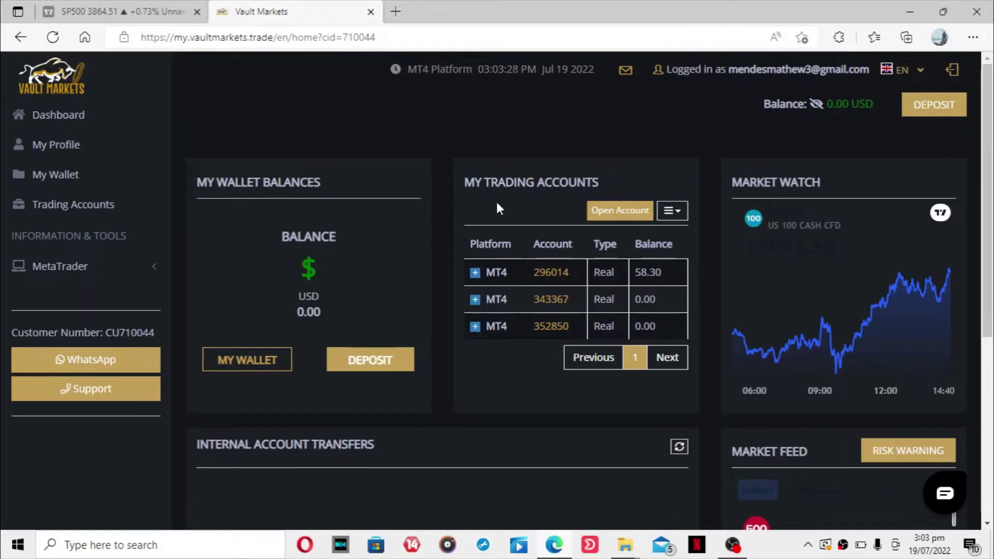
Open the Trading Accounts page, reloading it until it shows.
click(75, 204)
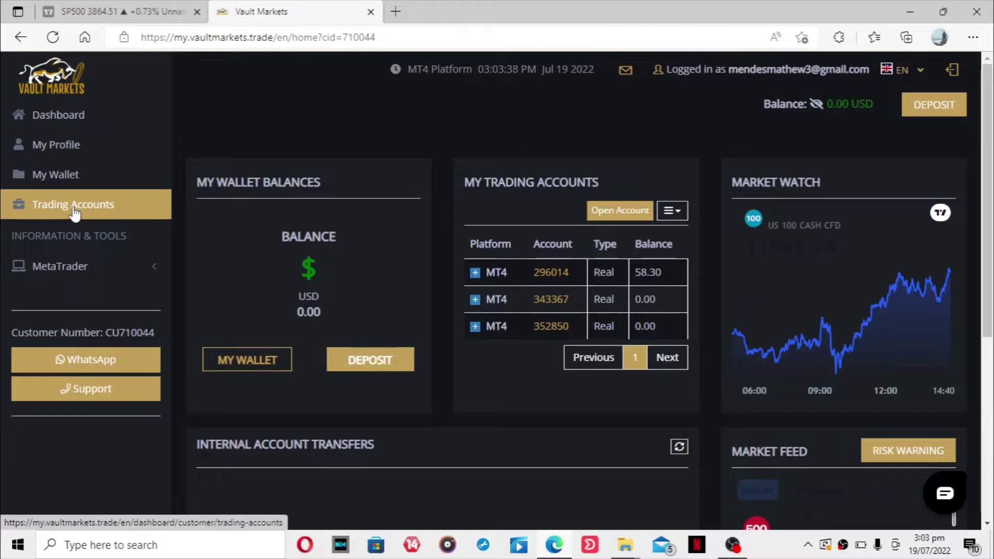
click(75, 211)
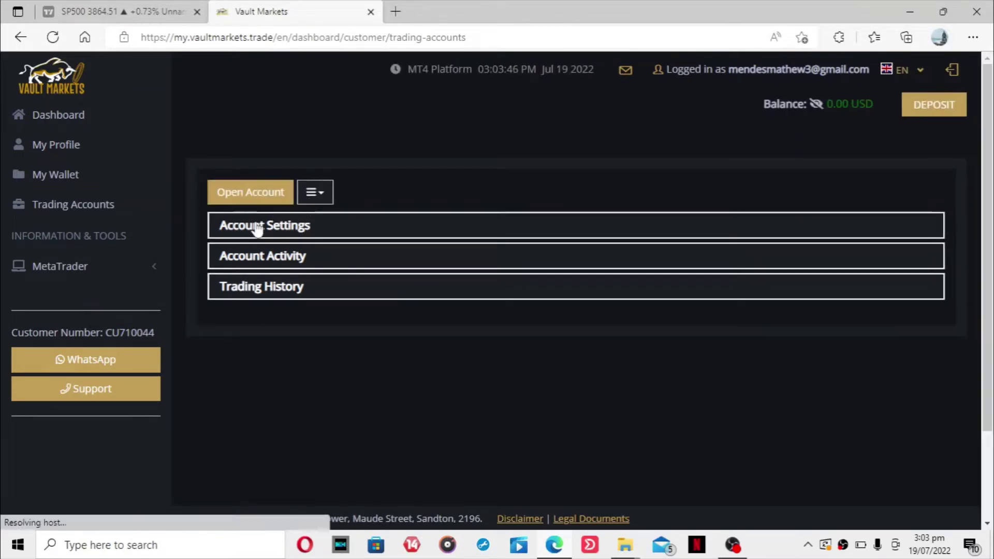
click(117, 205)
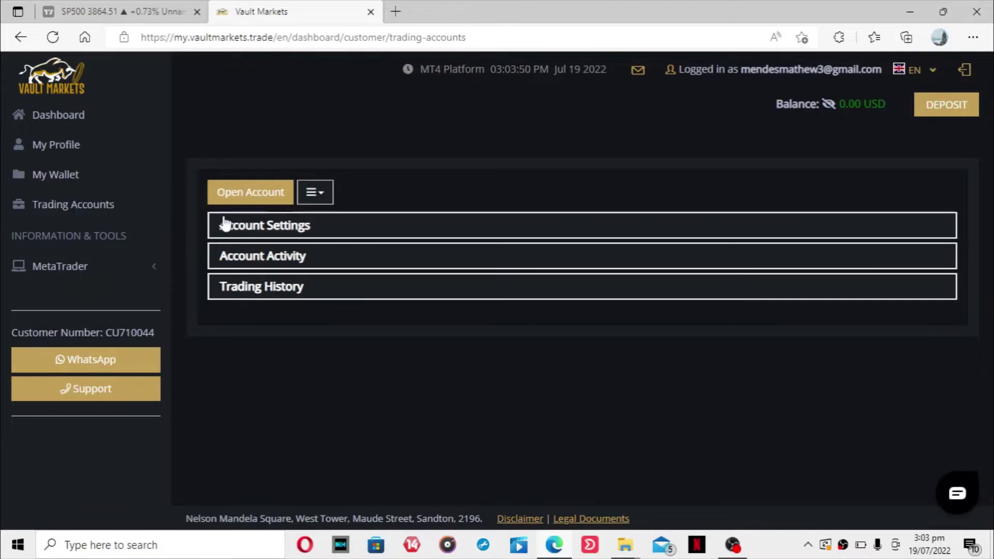
click(287, 229)
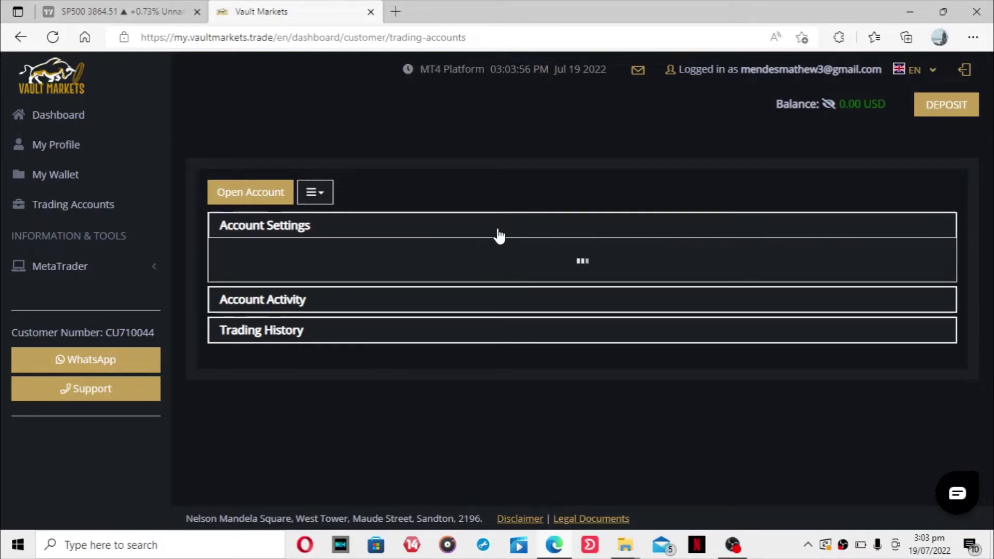
scroll(497, 228, down, 2)
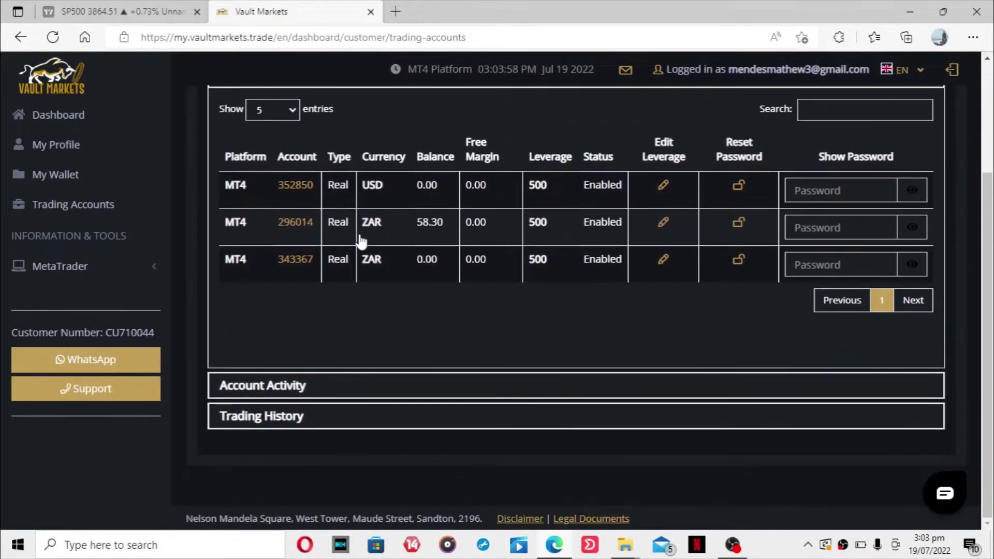
scroll(362, 241, up, 2)
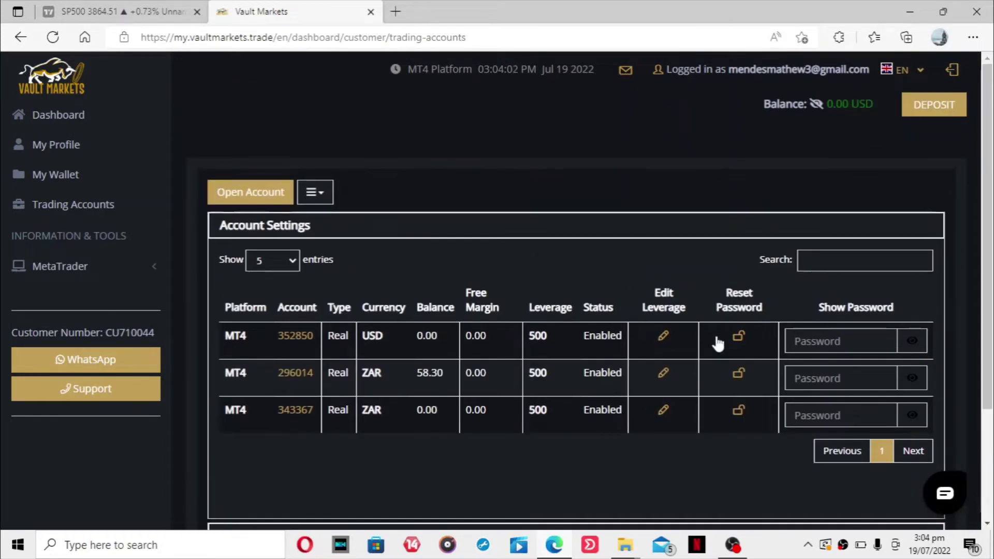
click(663, 337)
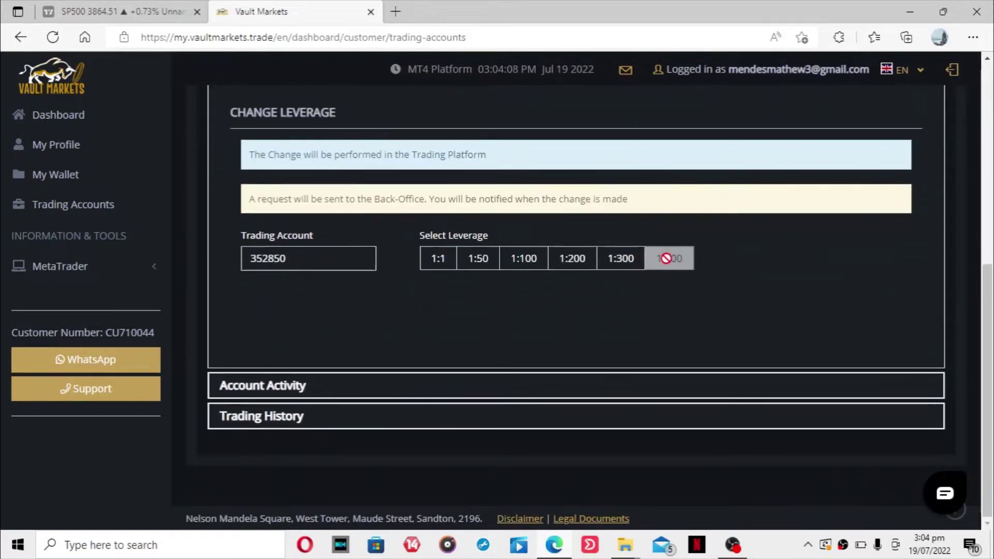
scroll(671, 301, up, 1)
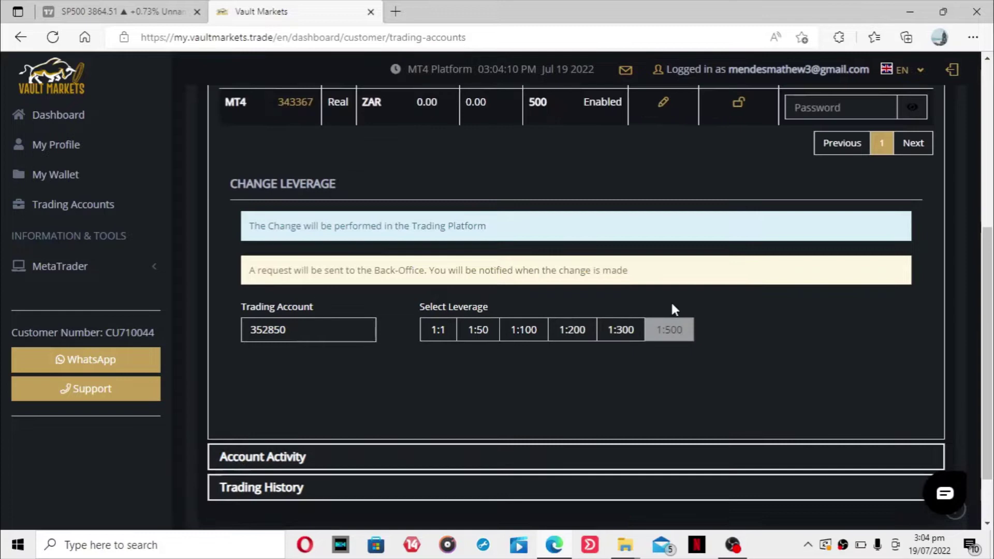
scroll(672, 329, up, 2)
scroll(631, 239, up, 1)
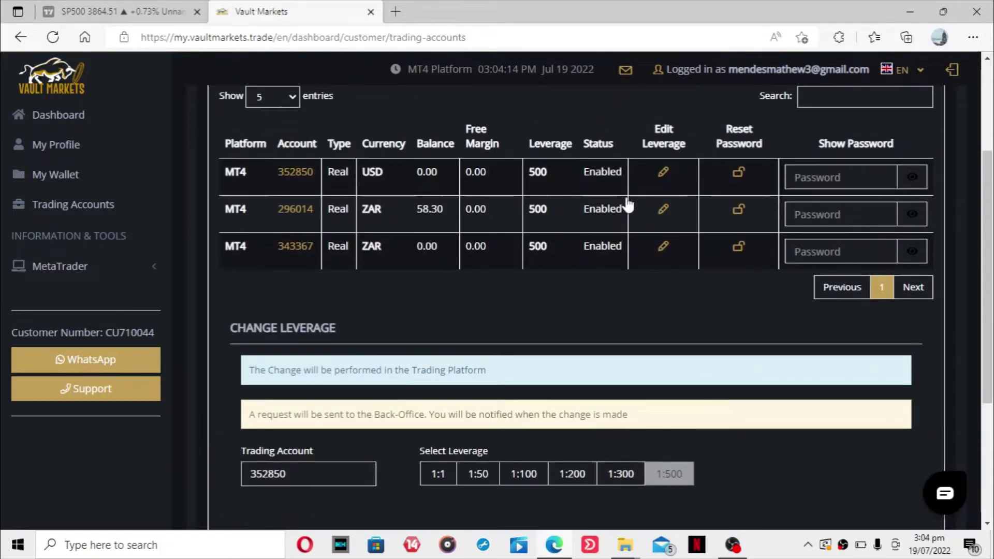
scroll(386, 216, down, 1)
scroll(387, 216, up, 3)
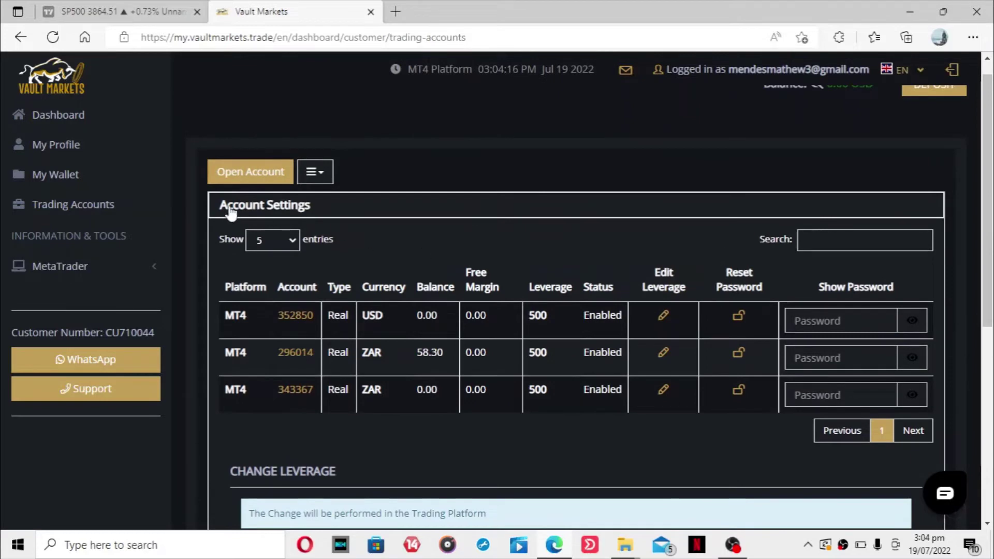
click(251, 172)
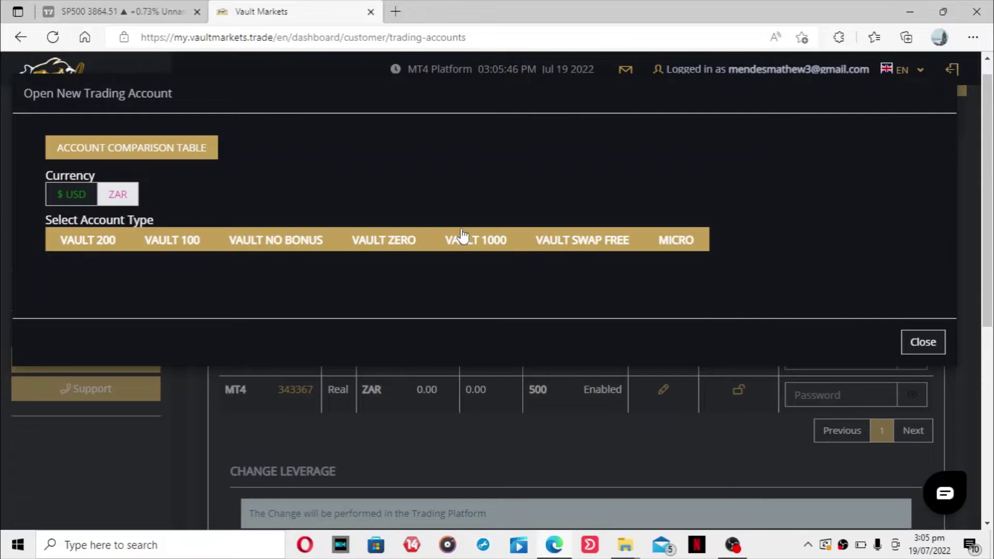
Choose the Micro account type, fill the saved profile password, and submit the request.
click(688, 239)
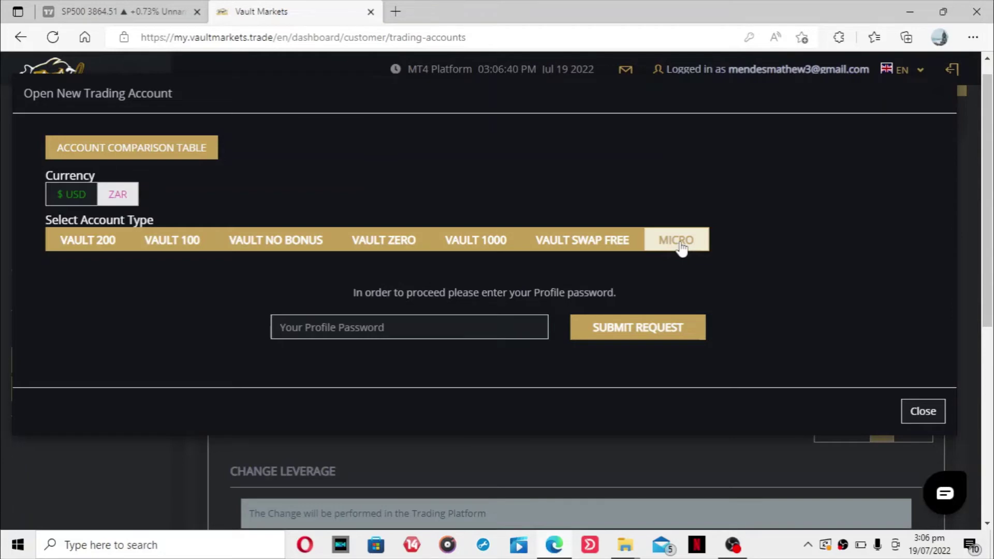
click(287, 327)
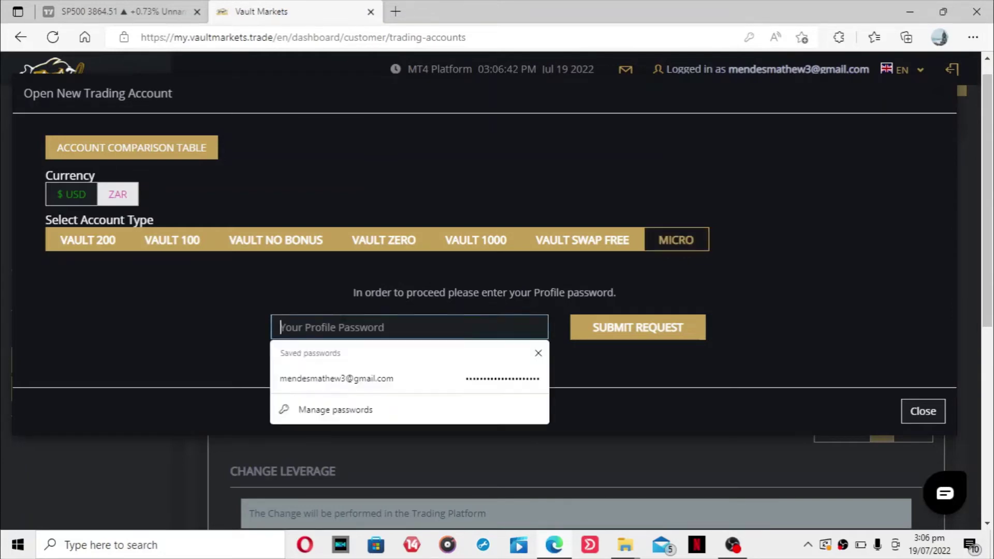
click(344, 378)
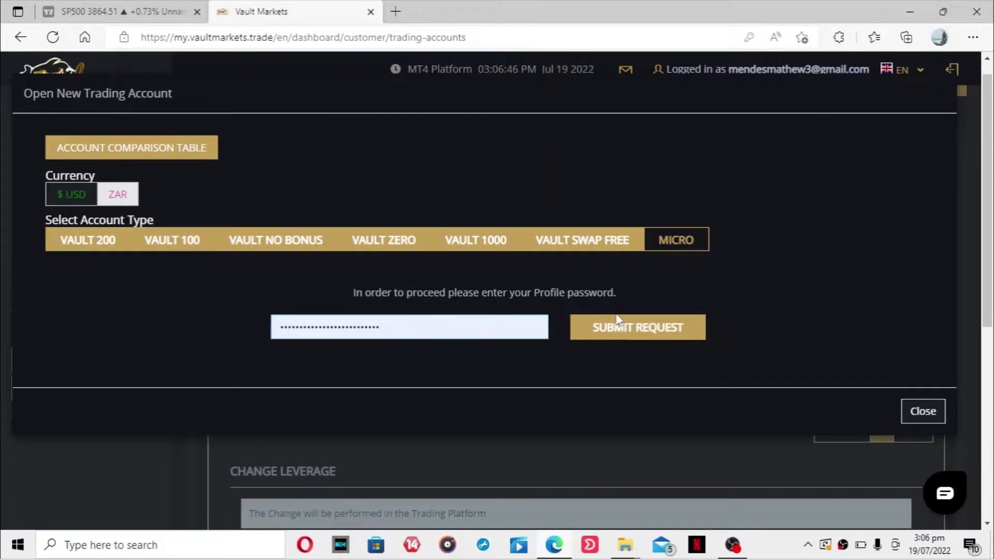
click(602, 331)
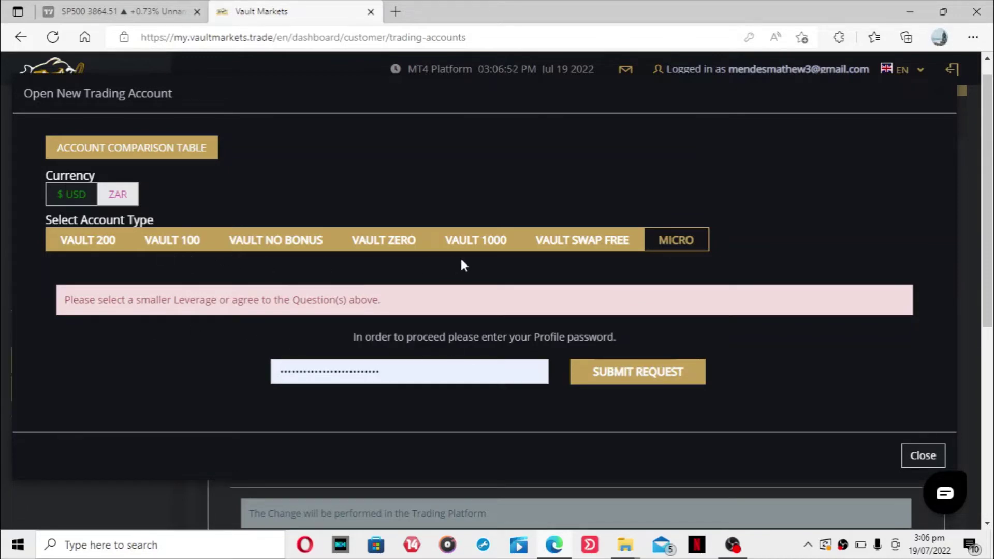
Resubmit with Micro selected, decline the browser's password save, and reselect Micro.
click(666, 241)
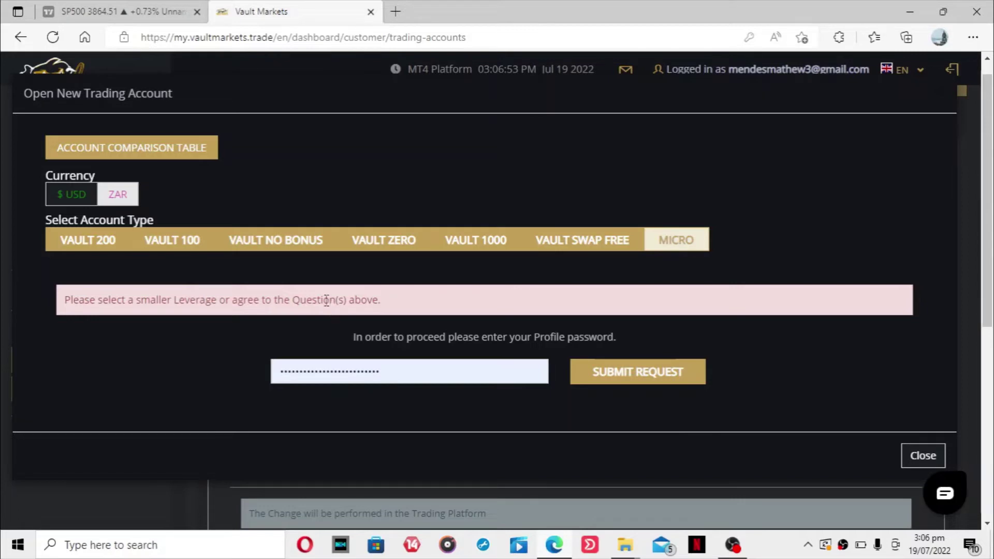
key(Return)
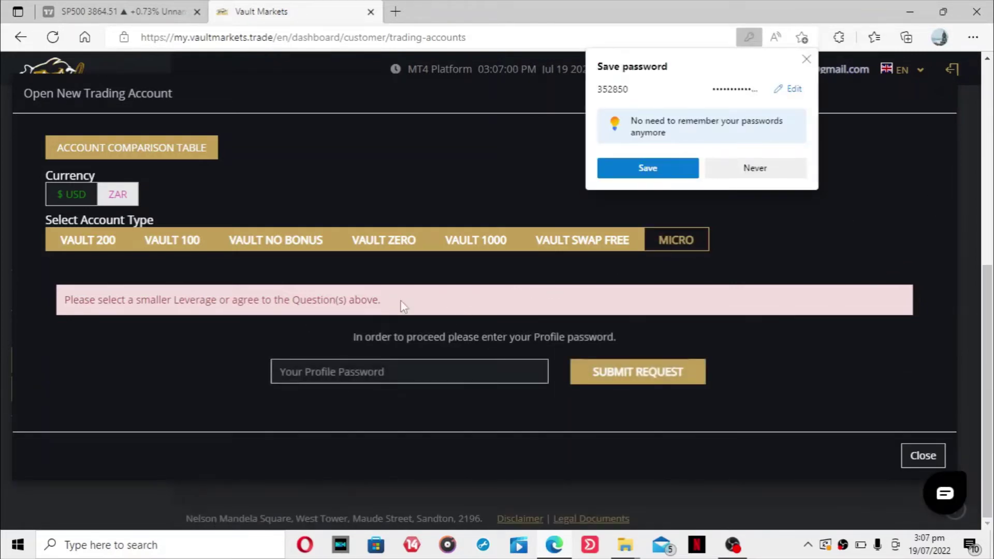
click(729, 168)
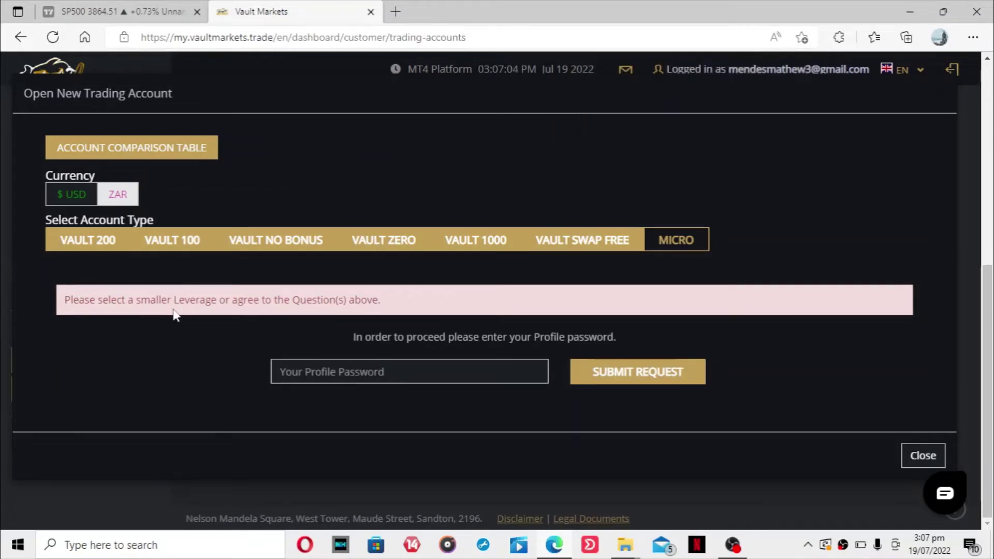
click(677, 240)
click(155, 152)
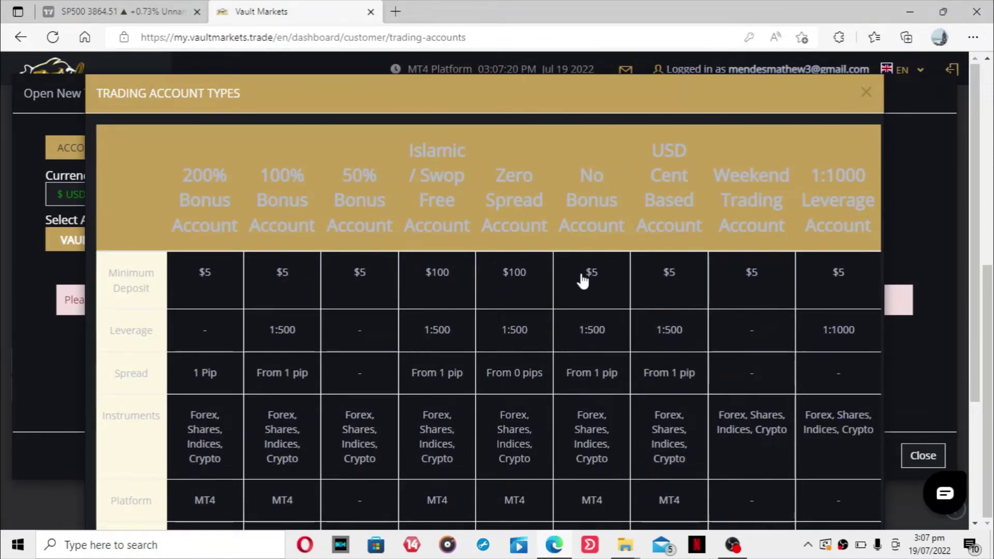
scroll(583, 280, down, 3)
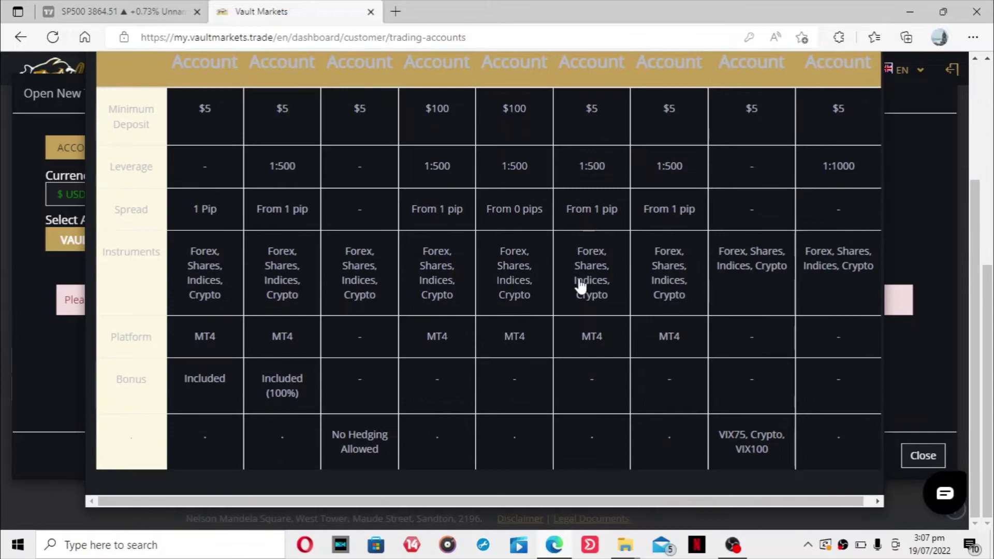
scroll(583, 282, up, 3)
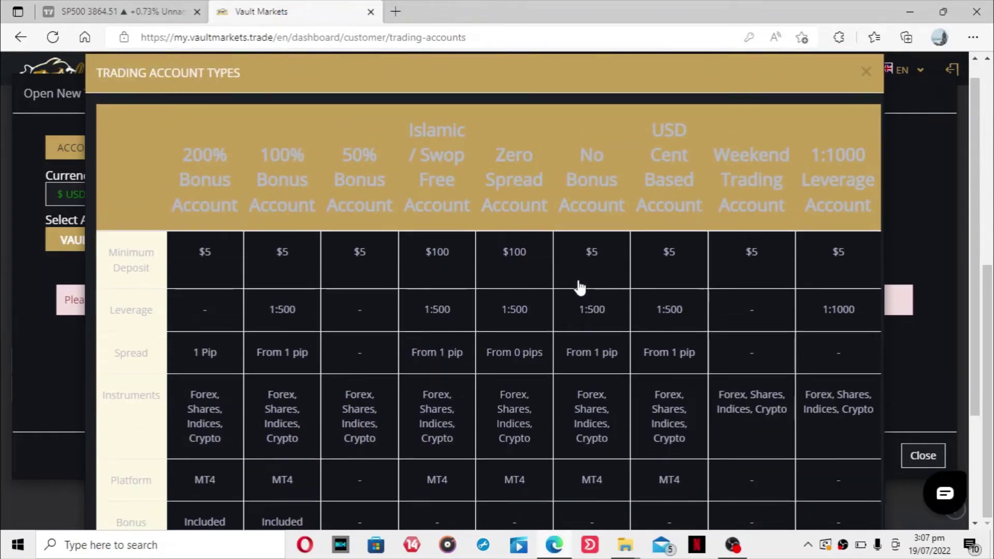
scroll(578, 288, down, 2)
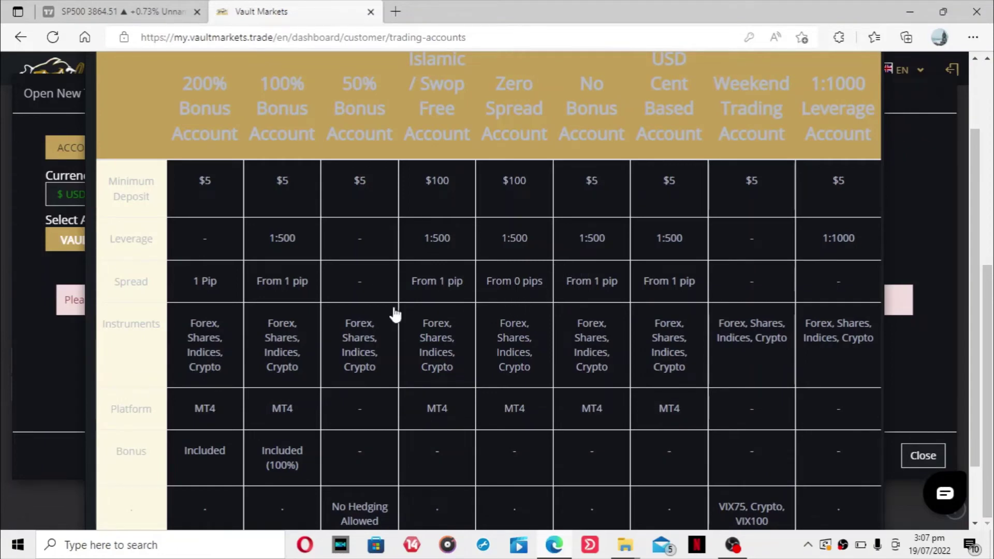
scroll(287, 290, down, 2)
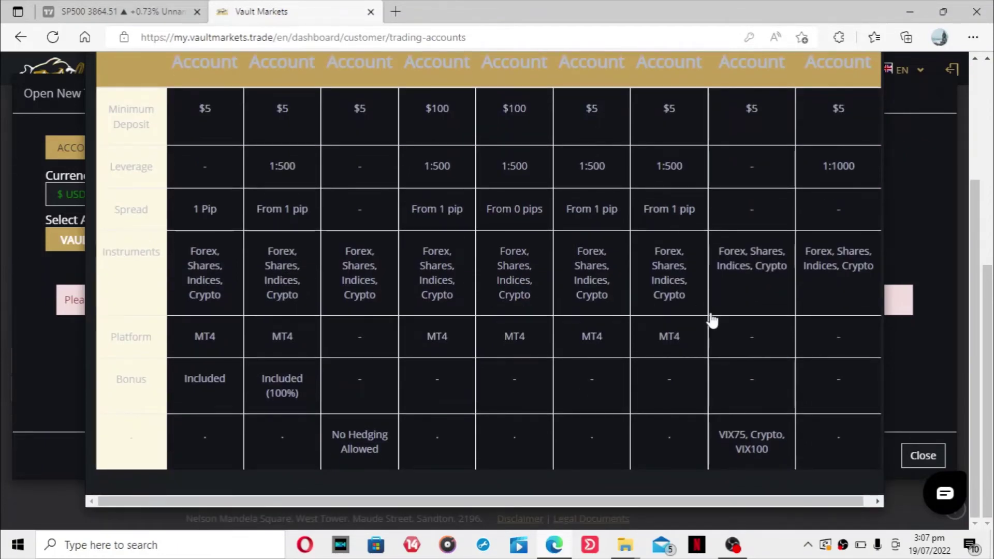
scroll(712, 319, up, 1)
scroll(712, 321, up, 2)
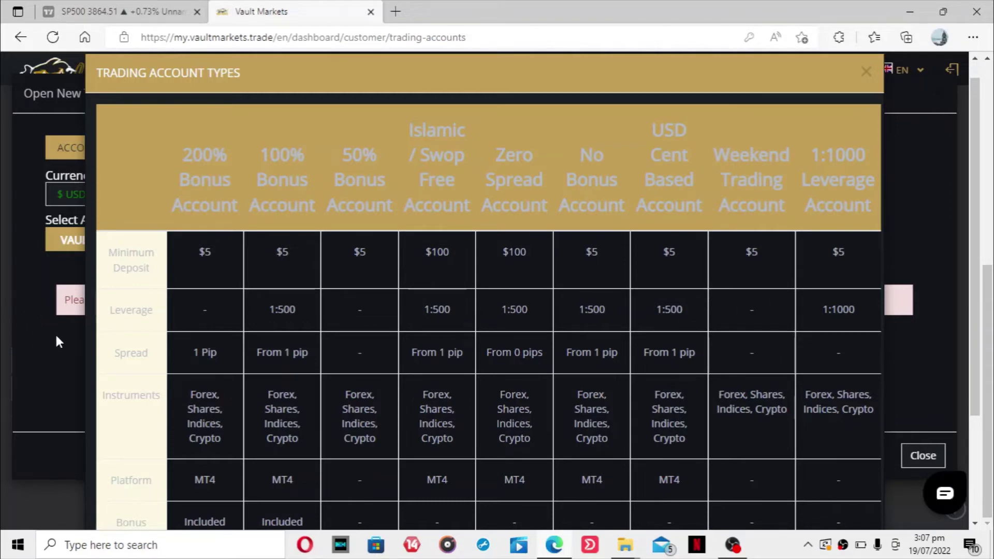
scroll(194, 350, down, 1)
scroll(190, 350, down, 1)
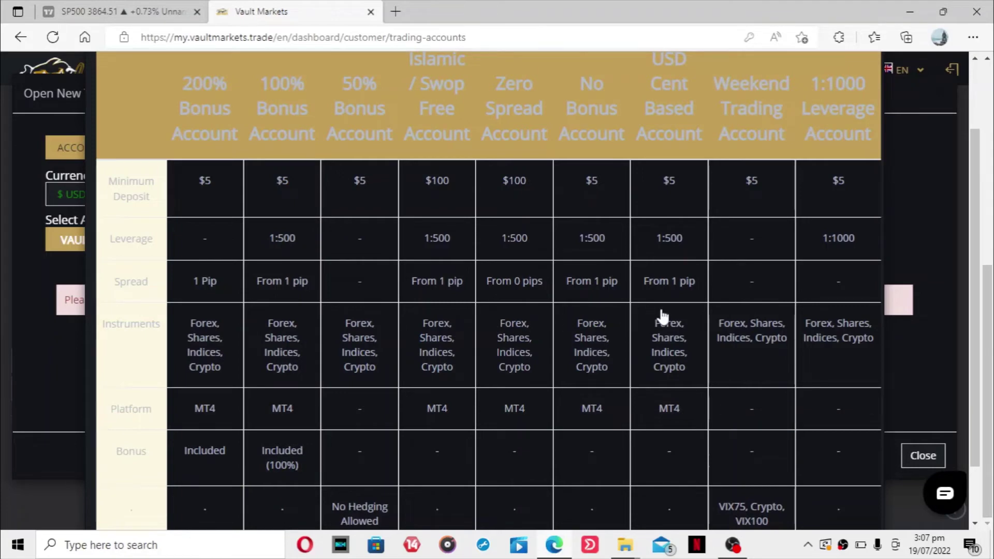
scroll(614, 334, down, 1)
scroll(606, 334, down, 1)
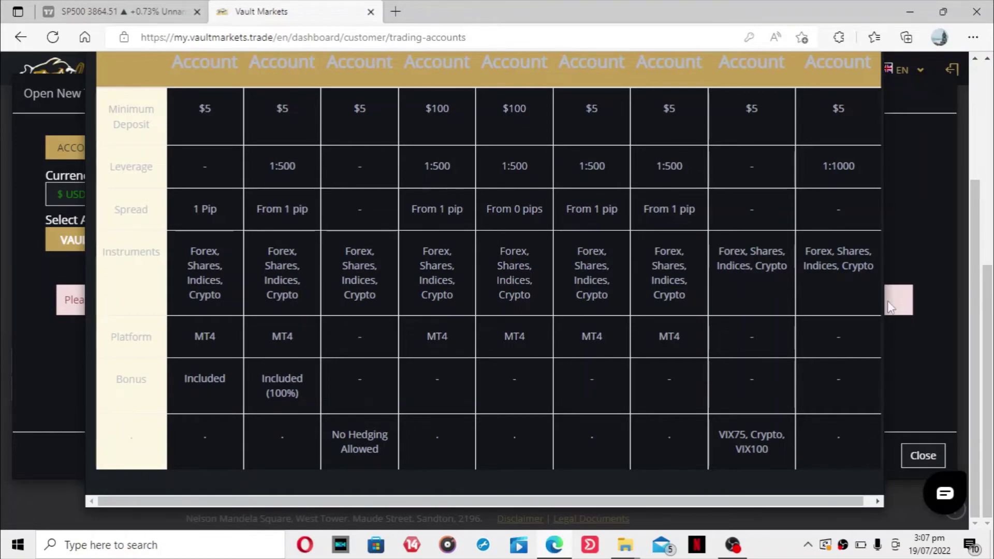
click(915, 243)
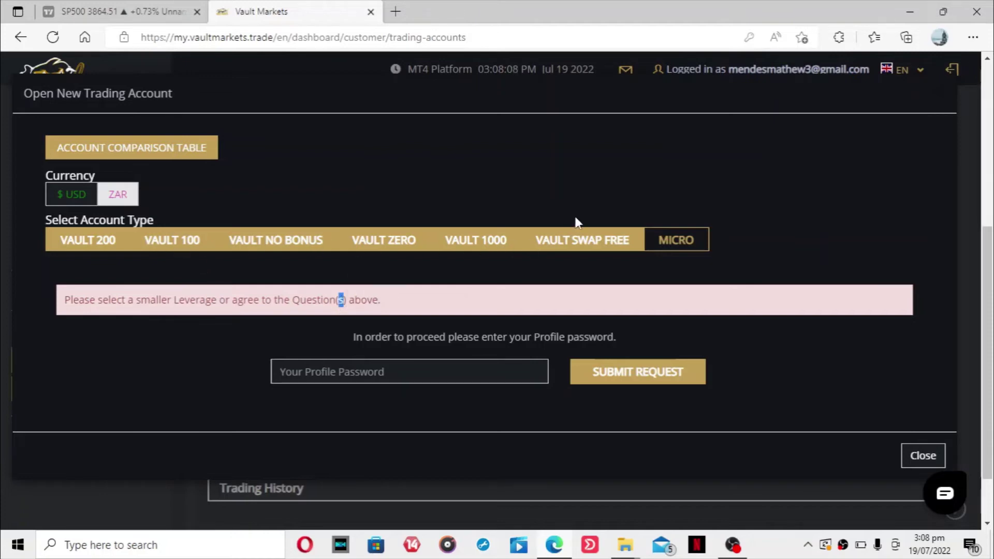
click(544, 194)
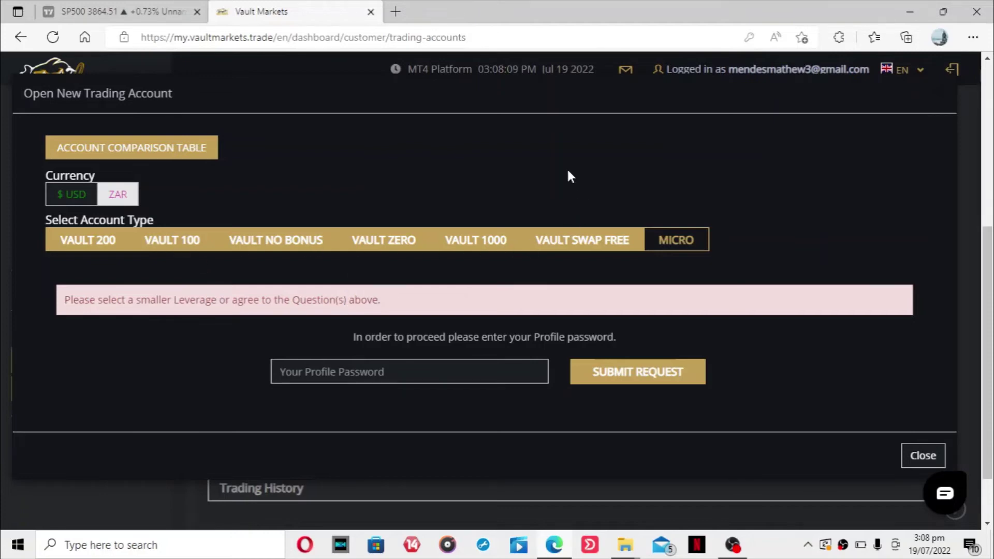
Close the Open New Trading Account form and go back to the dashboard home page.
click(923, 455)
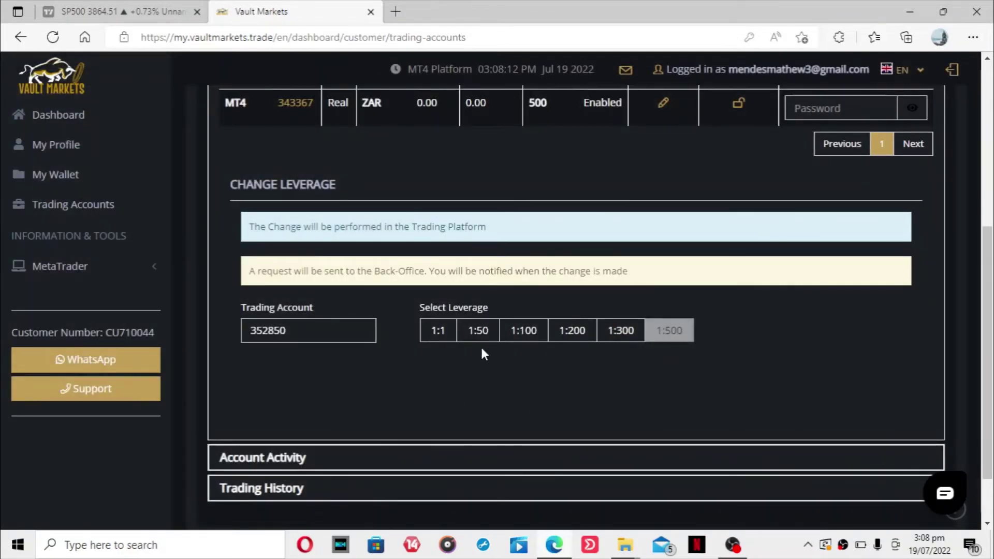
scroll(482, 354, up, 2)
scroll(441, 337, up, 1)
scroll(441, 338, down, 1)
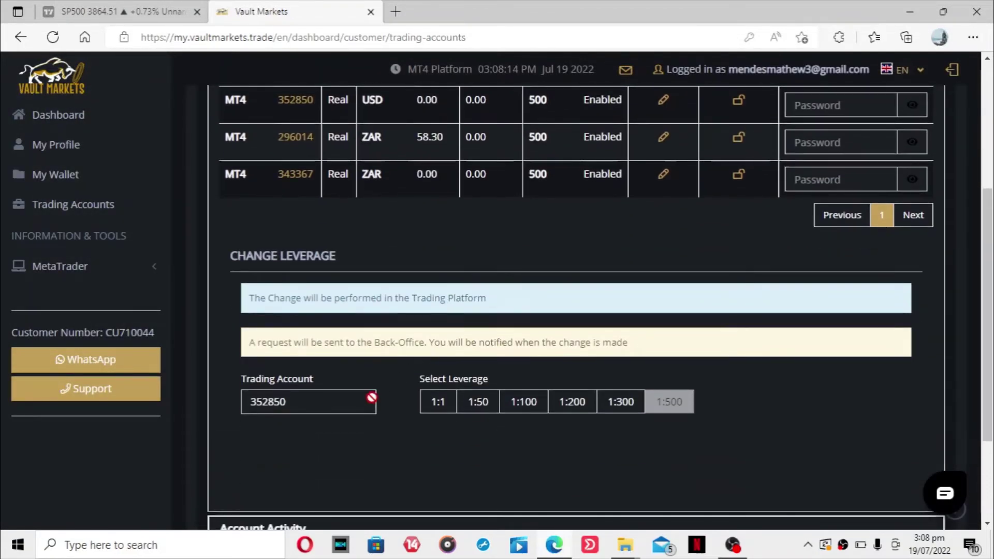
scroll(420, 199, up, 2)
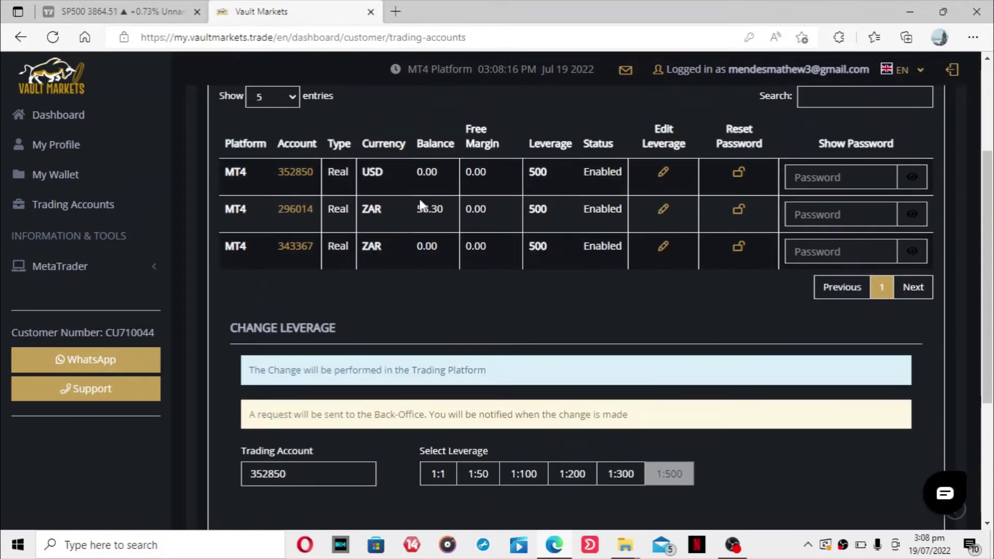
scroll(420, 198, up, 4)
scroll(301, 198, down, 1)
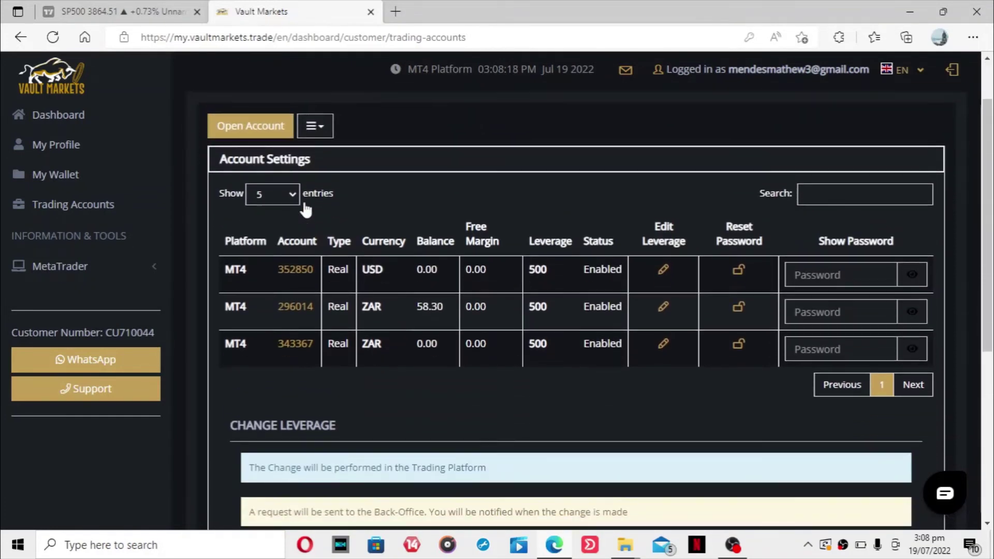
scroll(302, 198, down, 1)
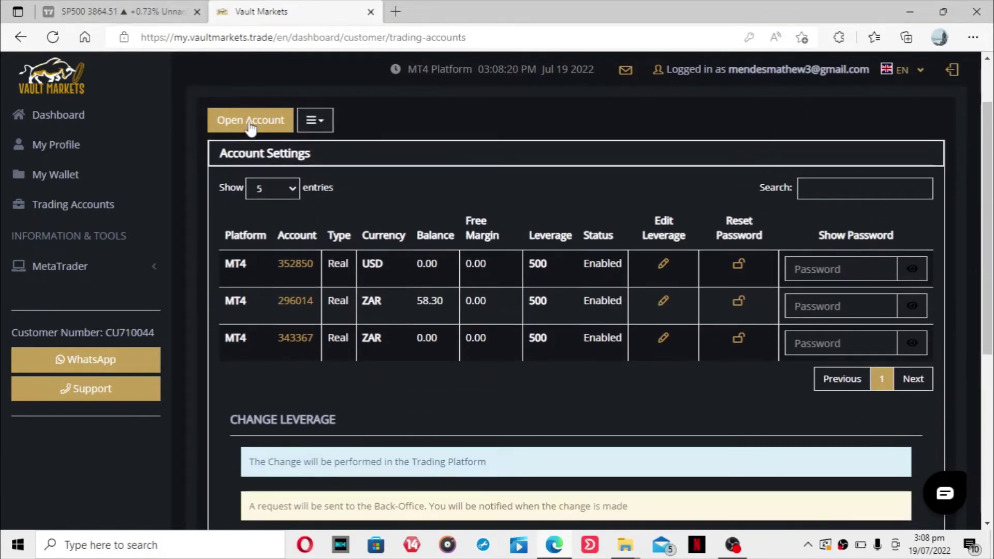
scroll(434, 272, down, 5)
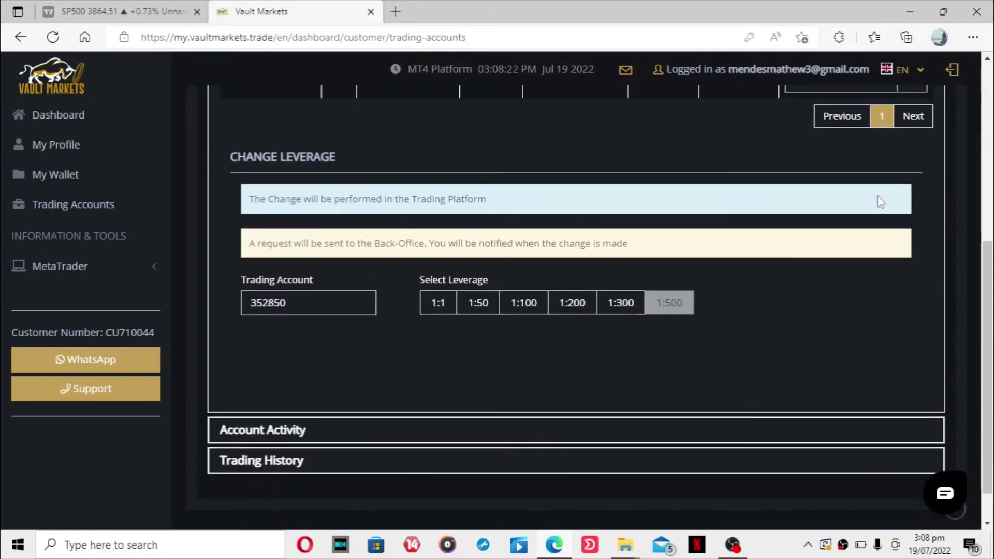
scroll(435, 272, up, 3)
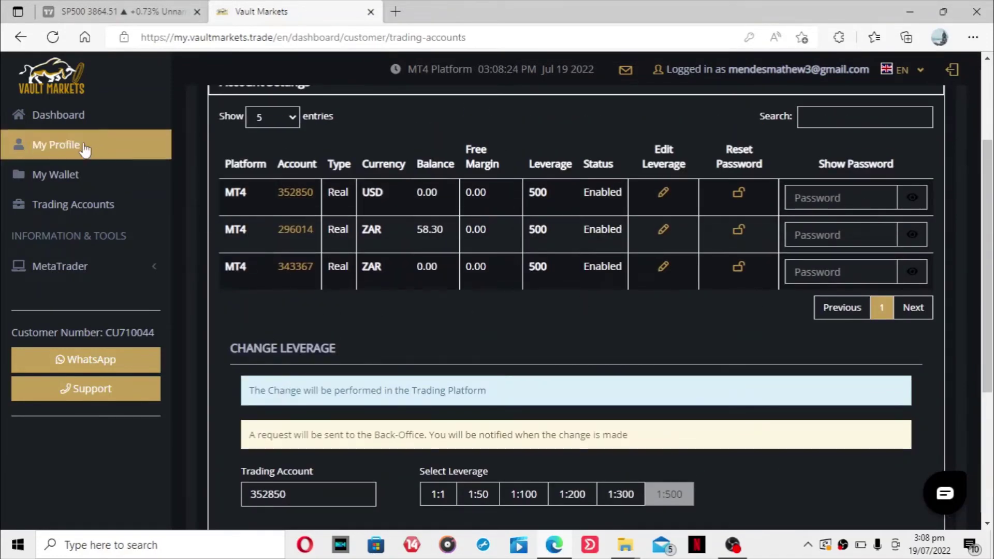
click(21, 38)
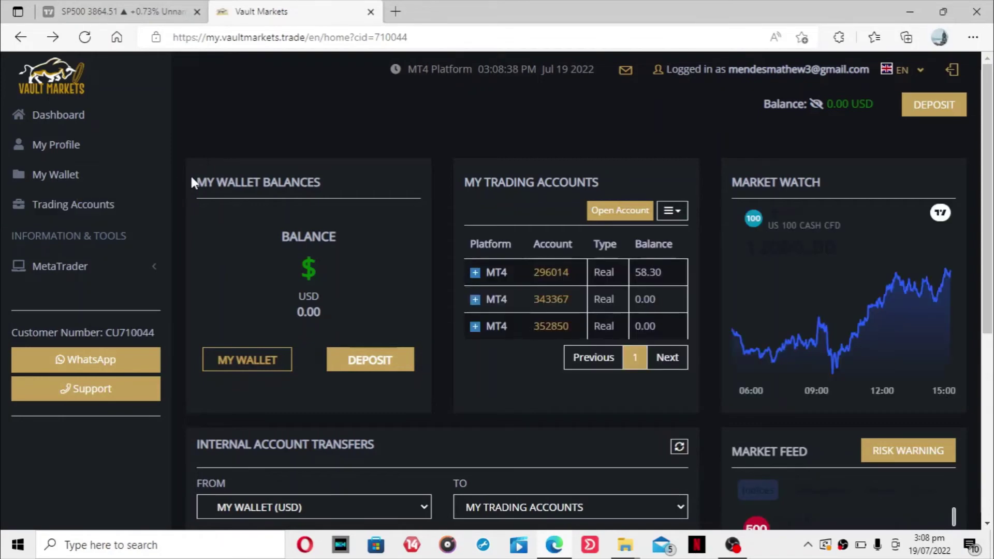
scroll(202, 166, down, 2)
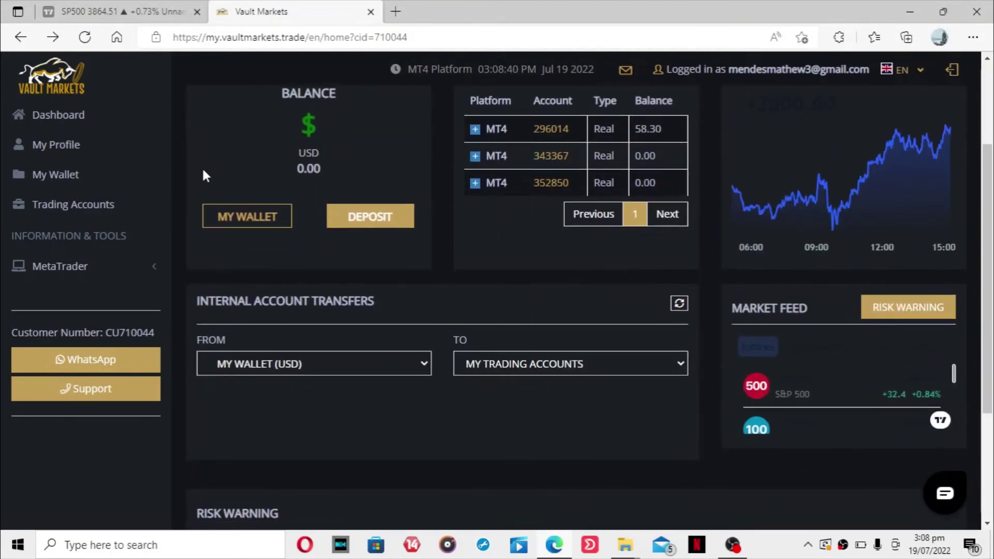
scroll(202, 167, up, 2)
scroll(202, 167, up, 1)
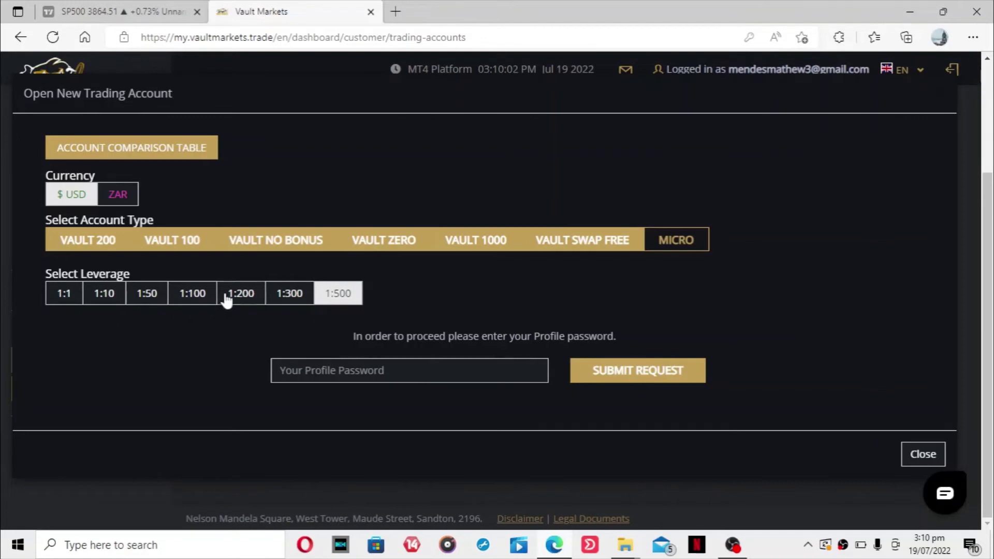
Set leverage to 1:200, fill the saved profile password, and submit the USD Micro request.
click(339, 294)
click(250, 298)
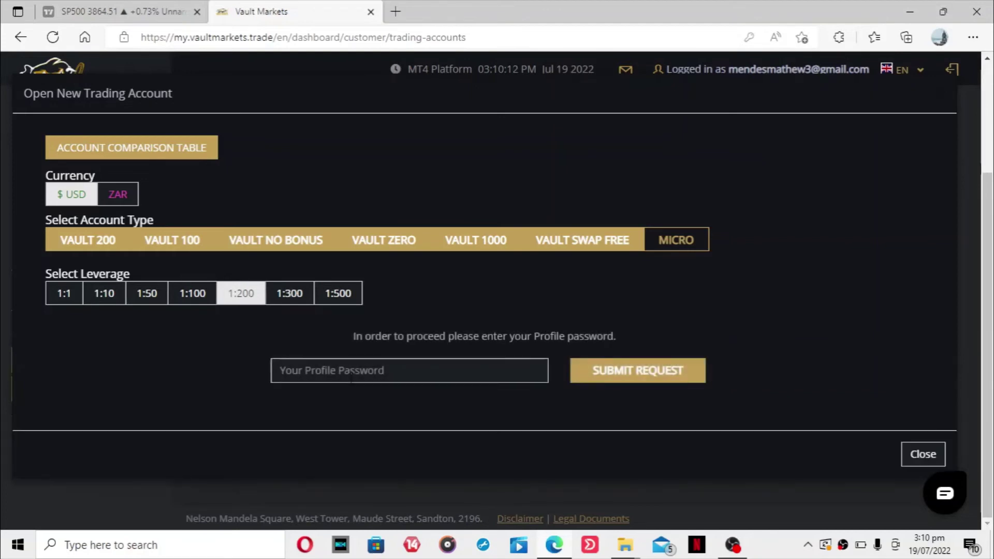
click(350, 372)
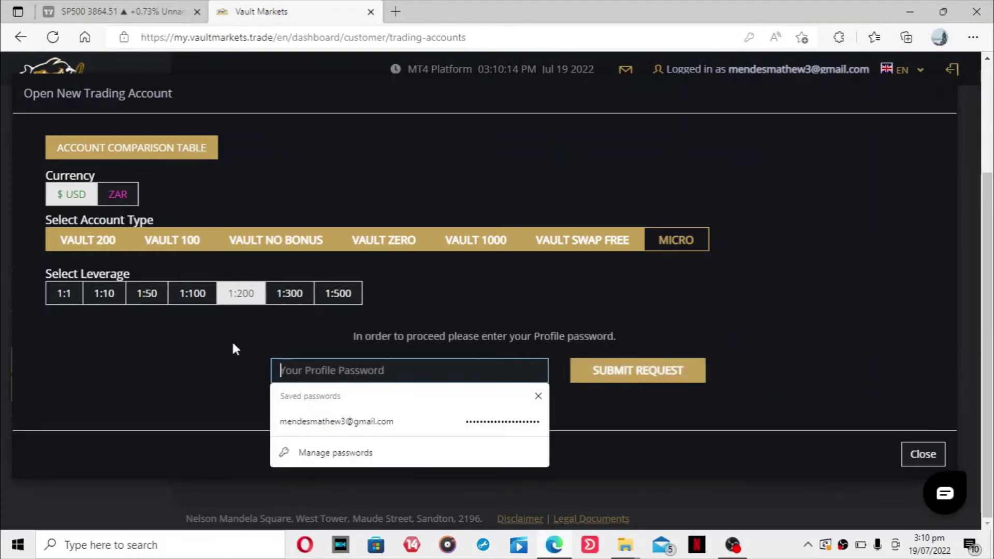
click(337, 421)
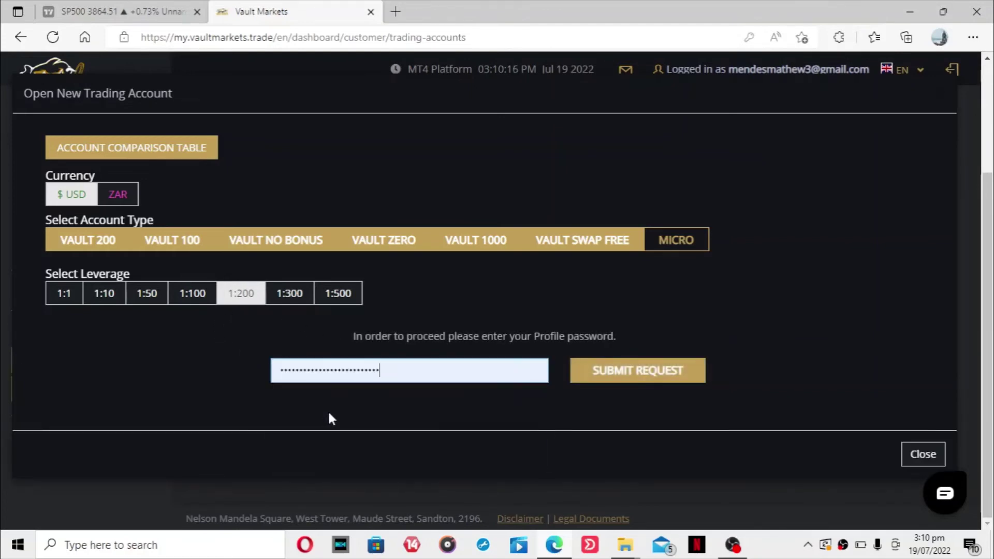
click(606, 371)
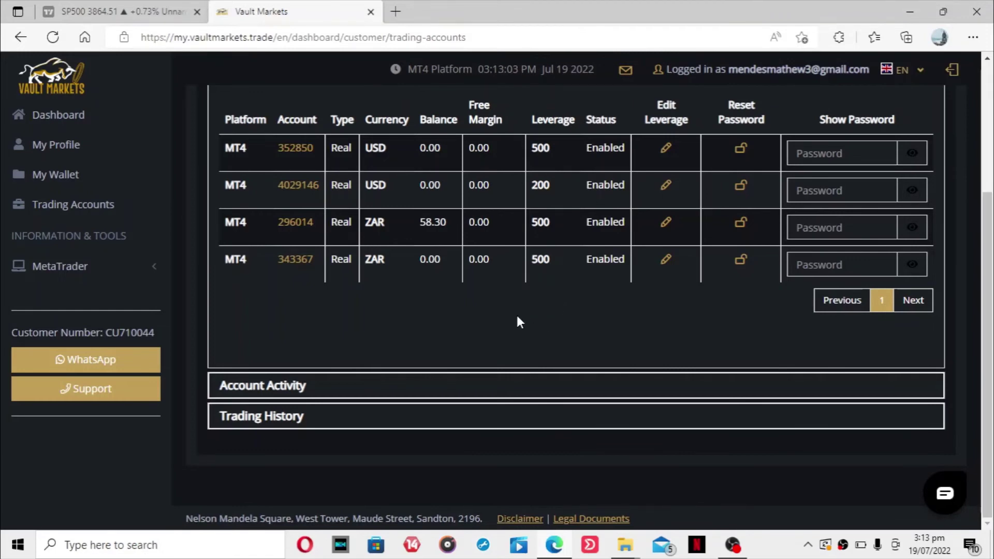
scroll(512, 315, up, 1)
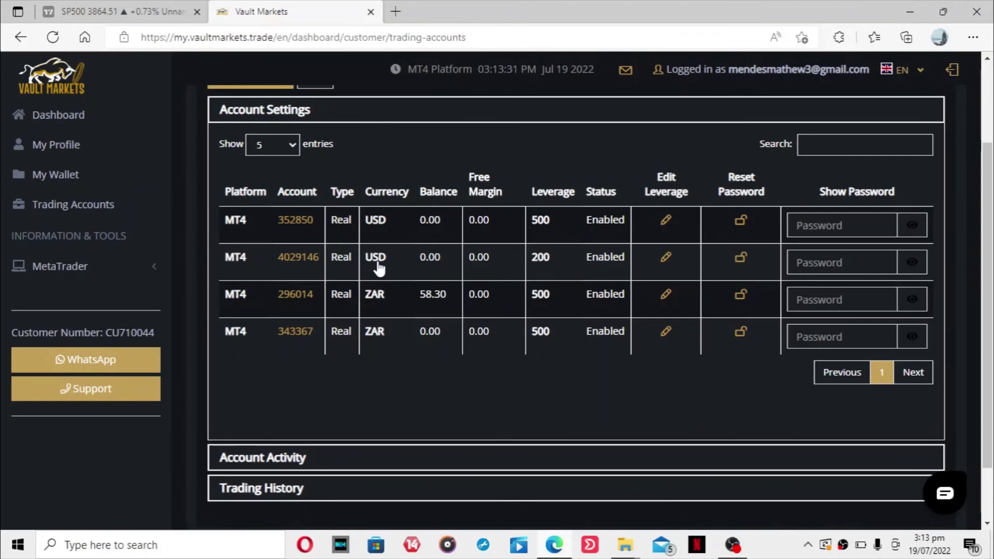
Reload the Trading Accounts page from the left sidebar.
click(112, 205)
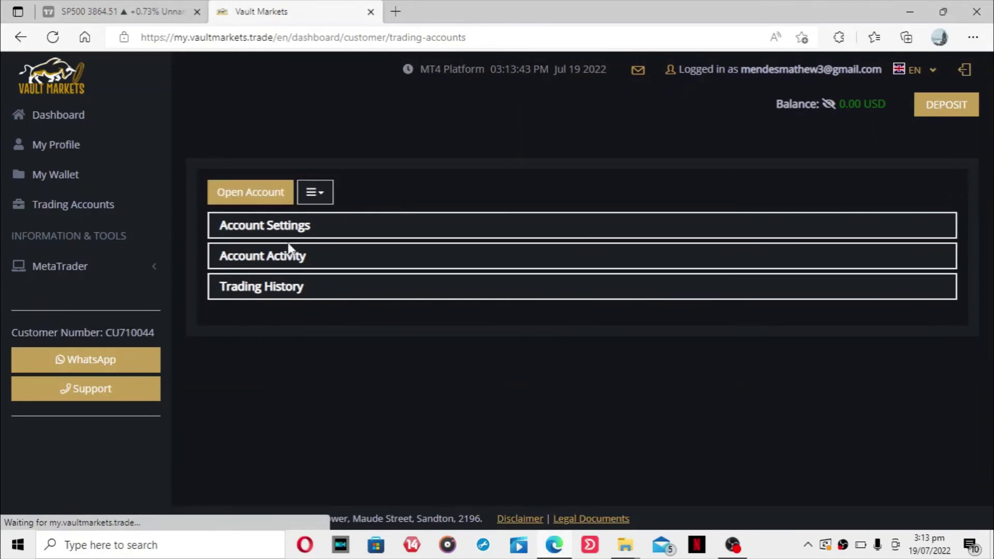
Expand Account Settings and open the Open New Trading Account form.
click(298, 230)
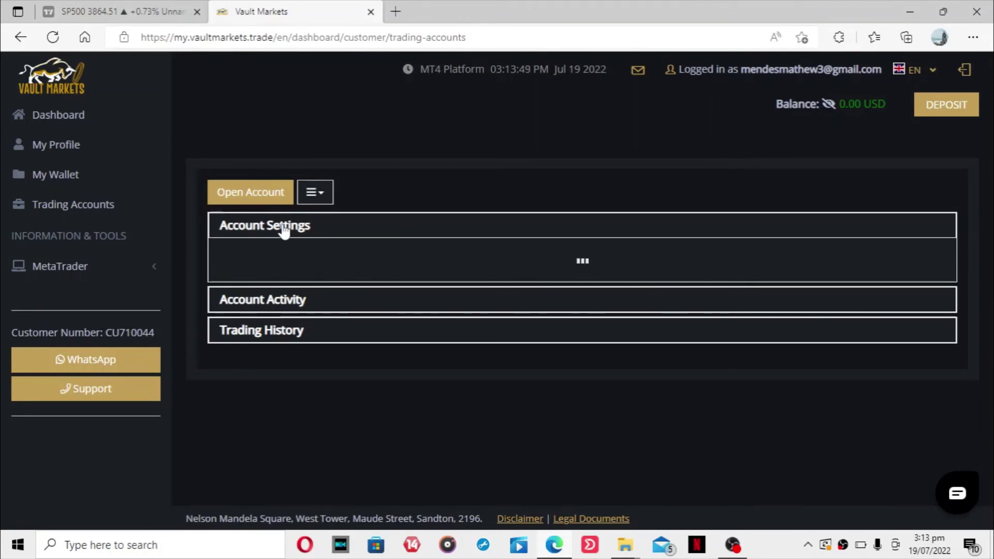
scroll(265, 233, down, 3)
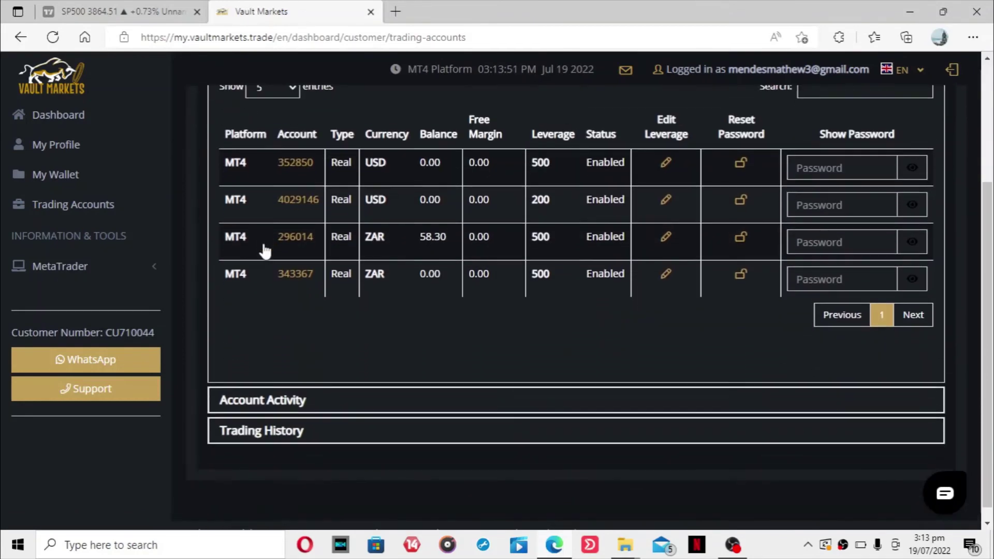
scroll(357, 256, up, 3)
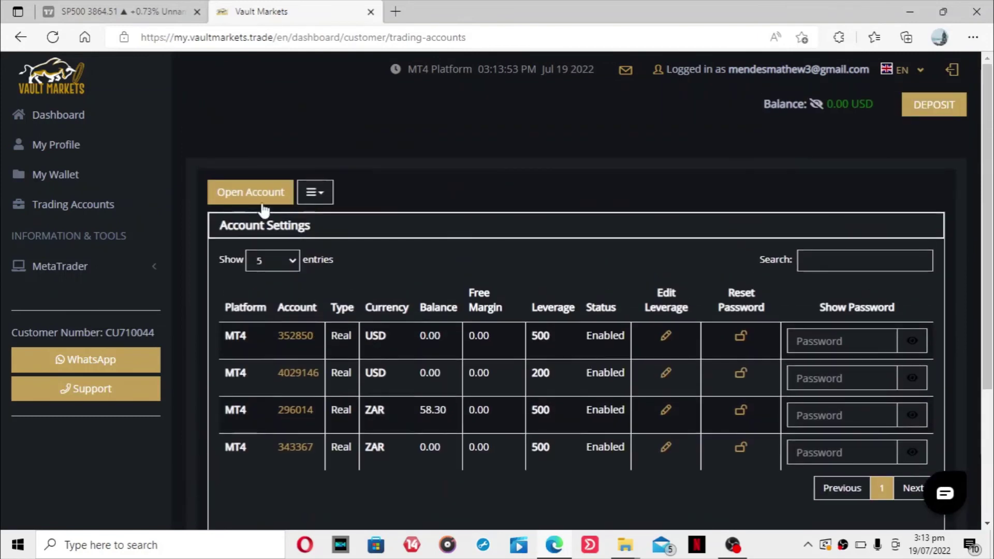
click(247, 192)
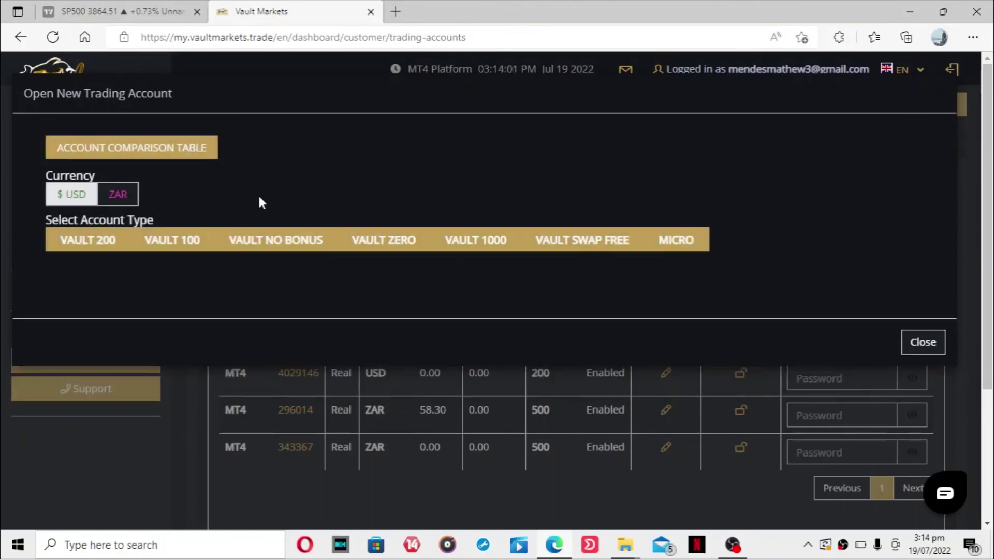
Switch the currency between USD and ZAR, settle on USD, and choose the Micro account type.
click(117, 195)
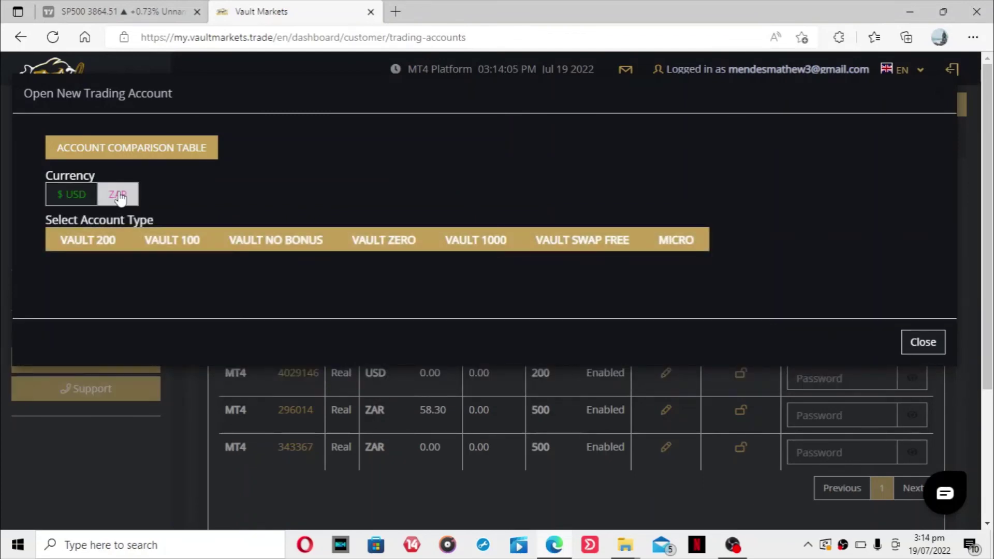
click(675, 240)
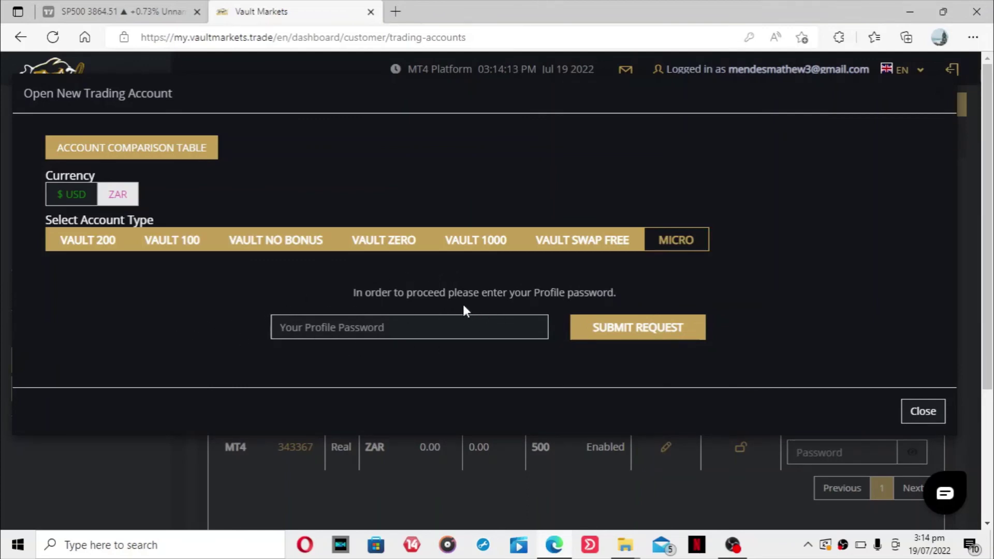
click(78, 194)
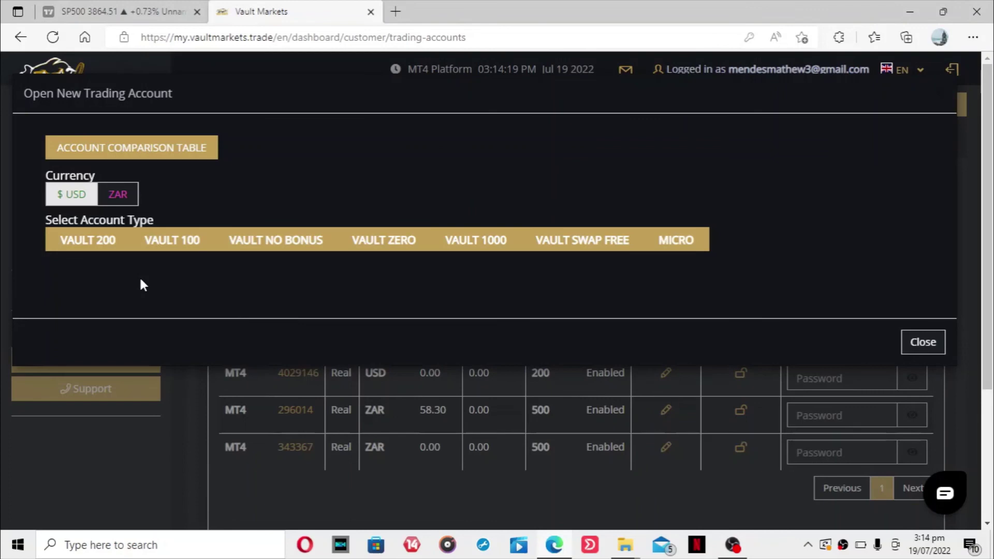
click(118, 194)
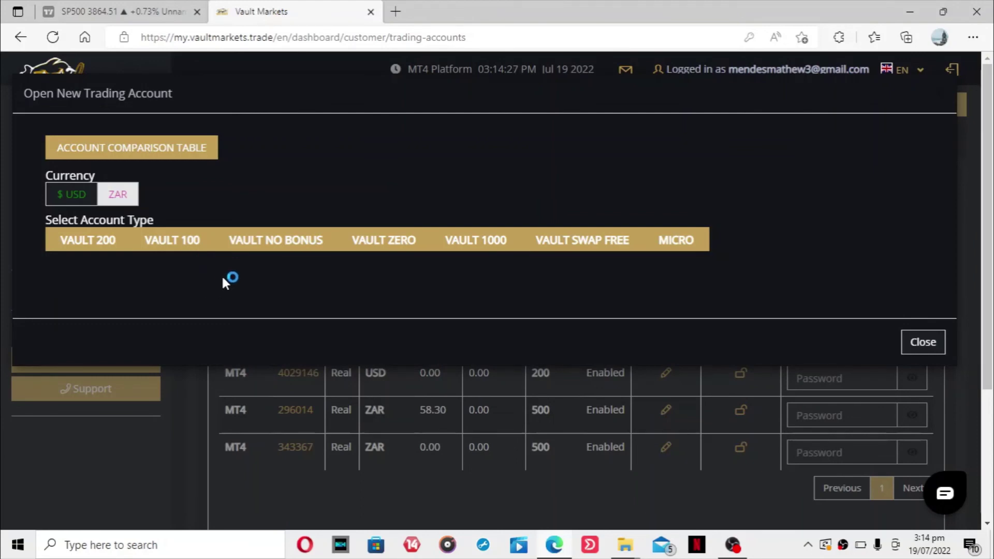
click(80, 193)
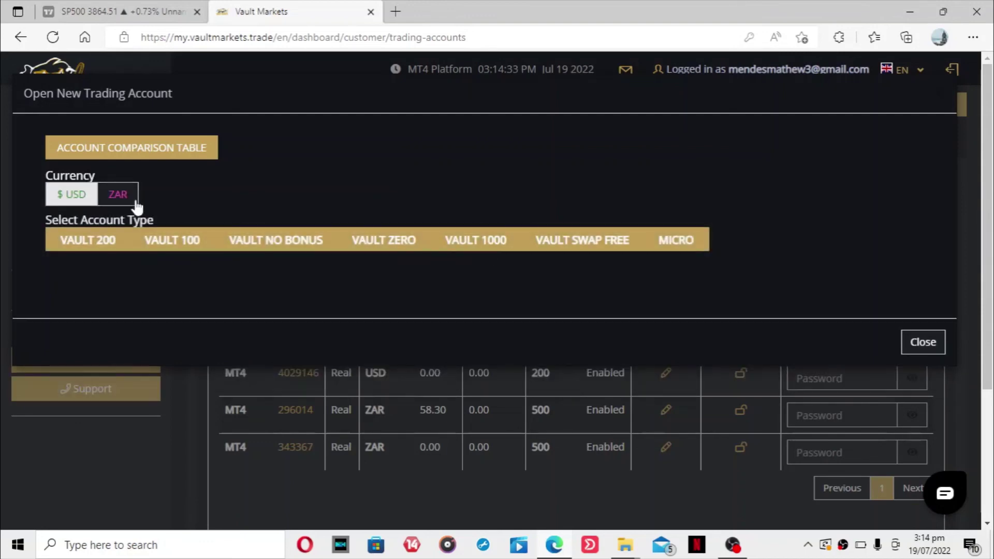
click(75, 196)
click(691, 241)
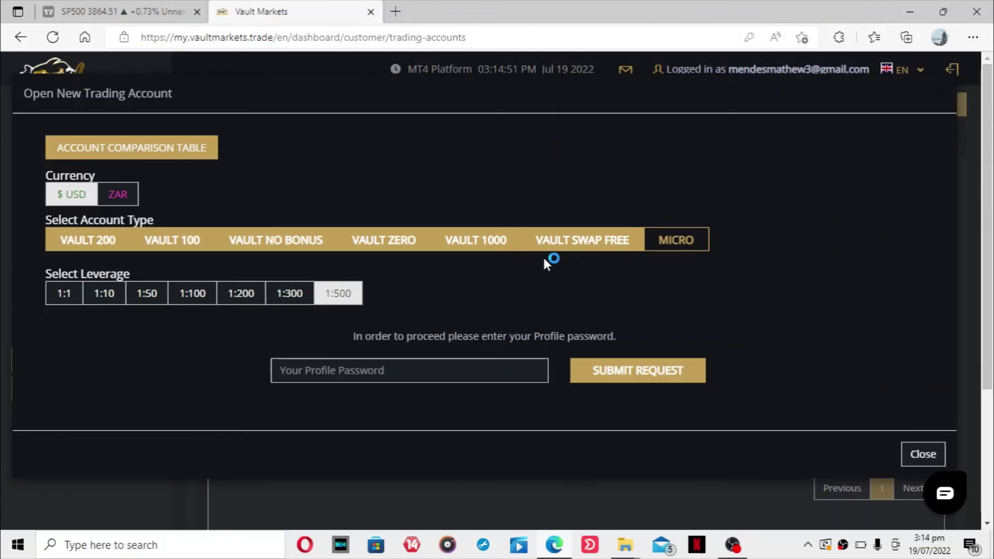
click(922, 454)
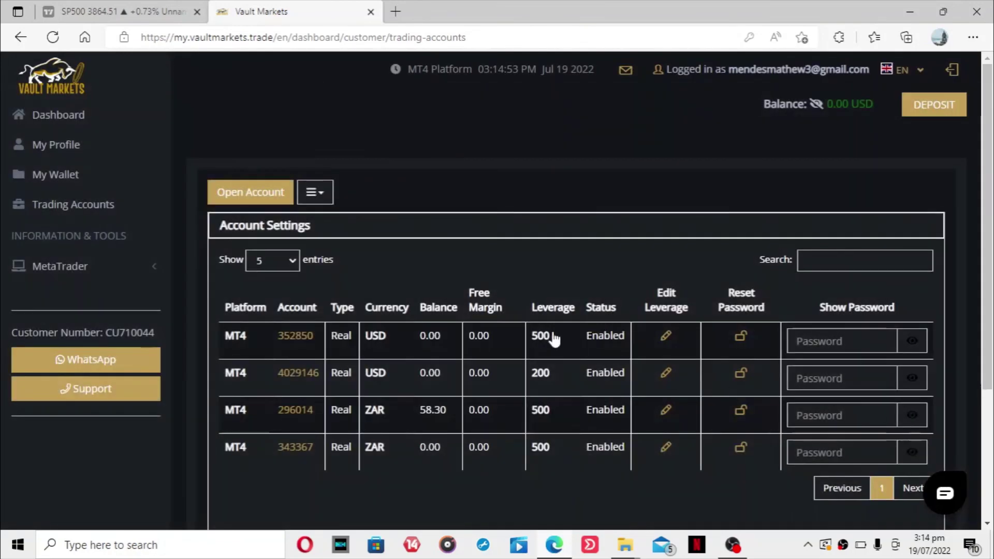